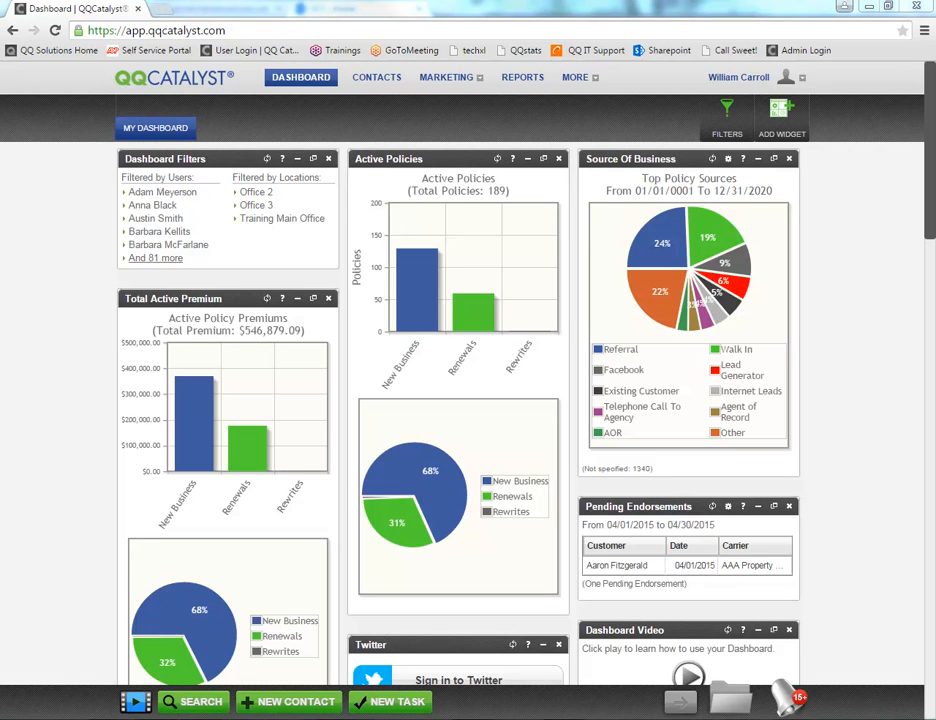
Step: Open the carrier downloads page and filter the transactions to Direct Bill Commissions
left_click(586, 80)
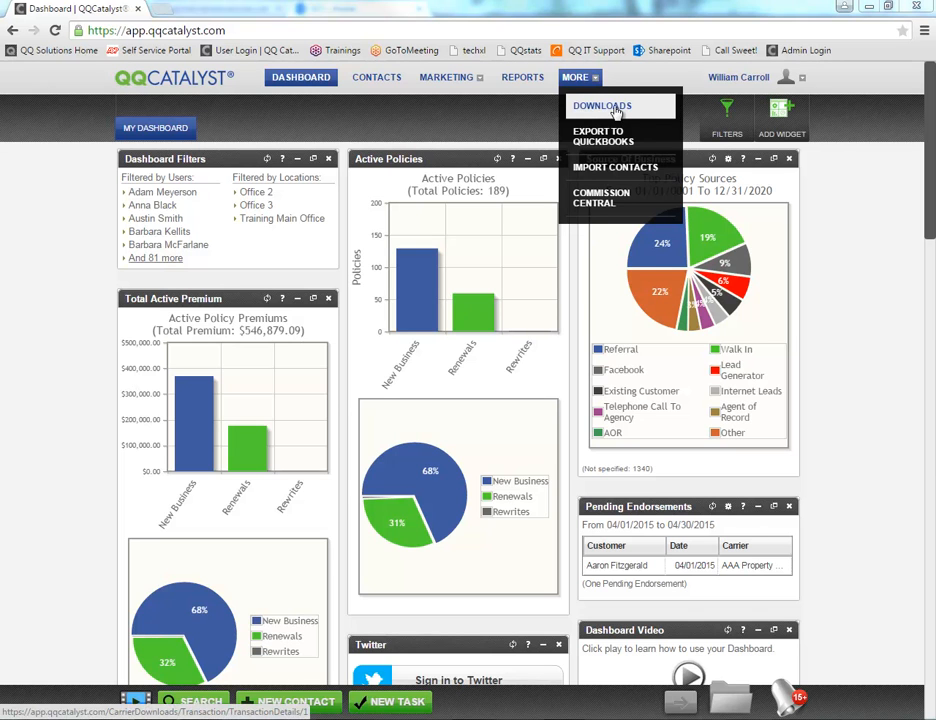
left_click(616, 112)
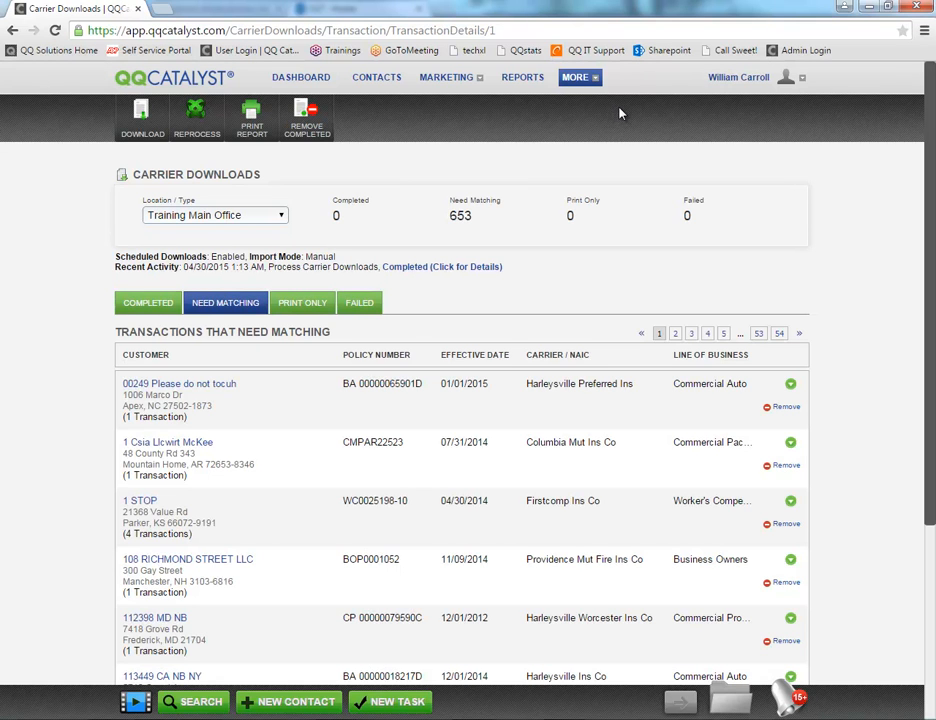
left_click(281, 215)
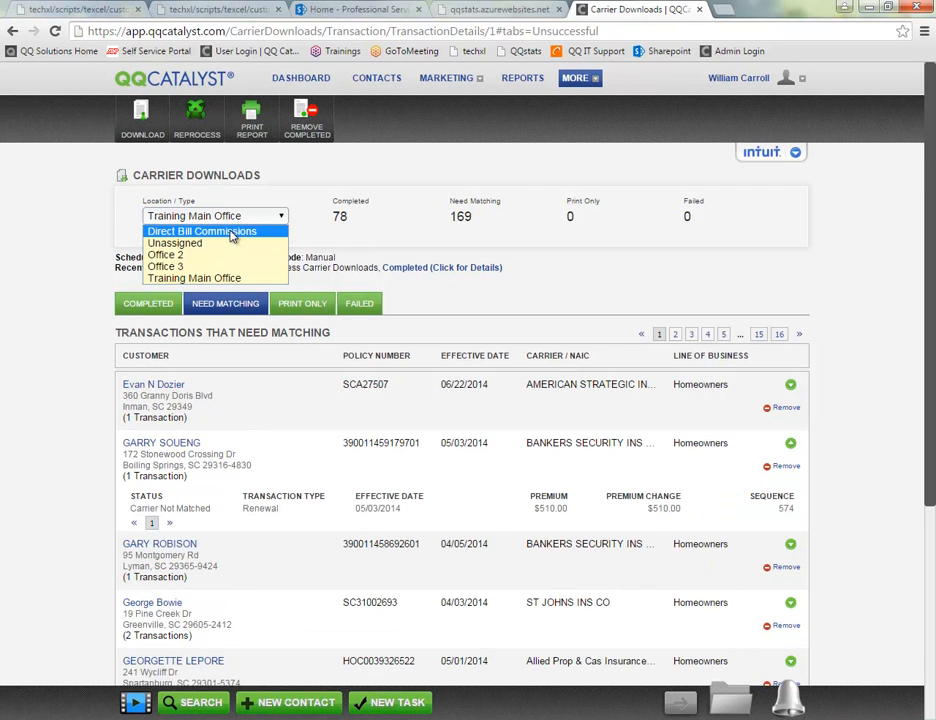
left_click(232, 235)
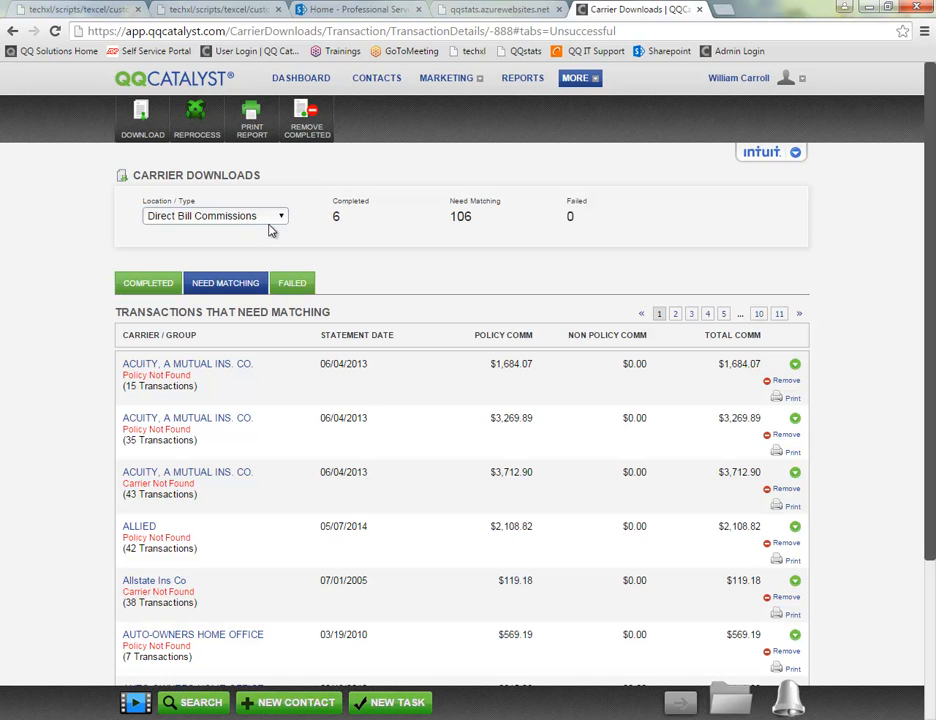
Step: Review the completed direct bill commission transactions, expanding the first Century National statement, and check the failed ones
left_click(766, 82)
mouse_move(733, 103)
triple_click(337, 218)
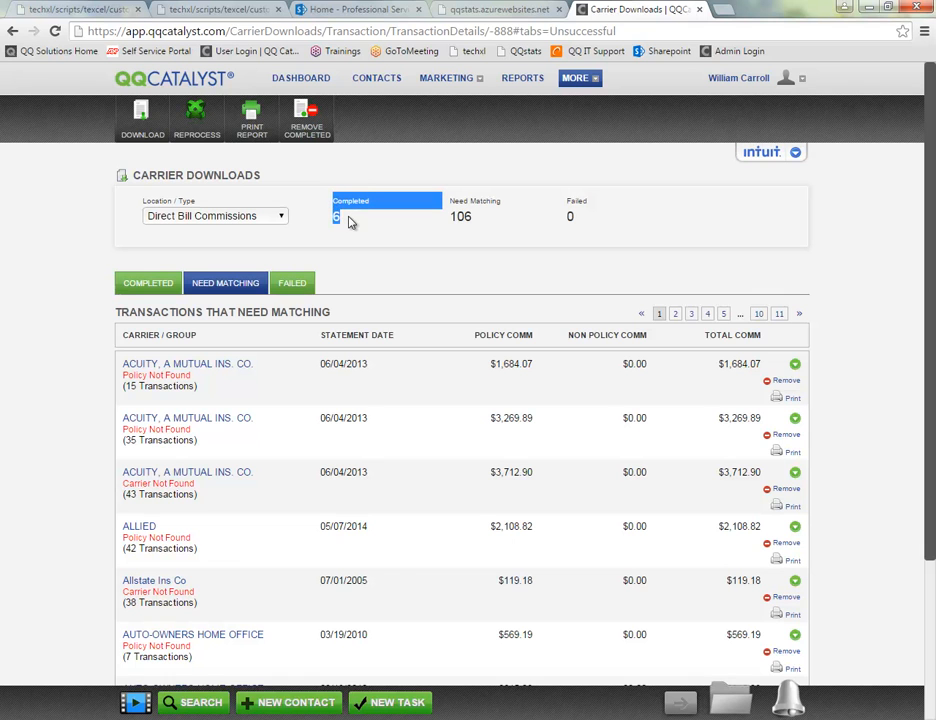
left_click(128, 289)
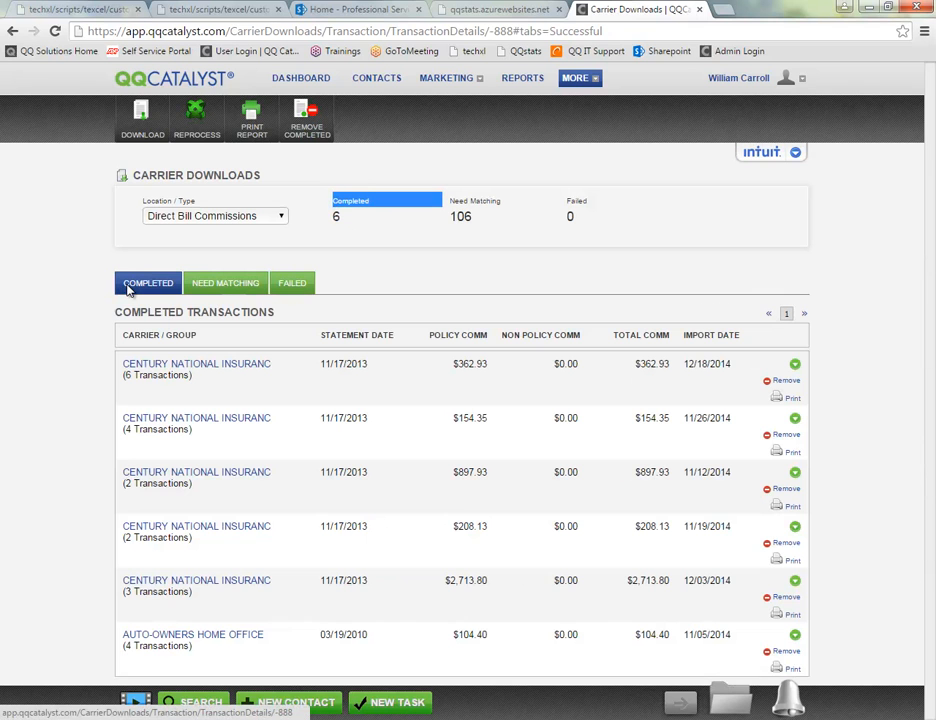
left_click(795, 366)
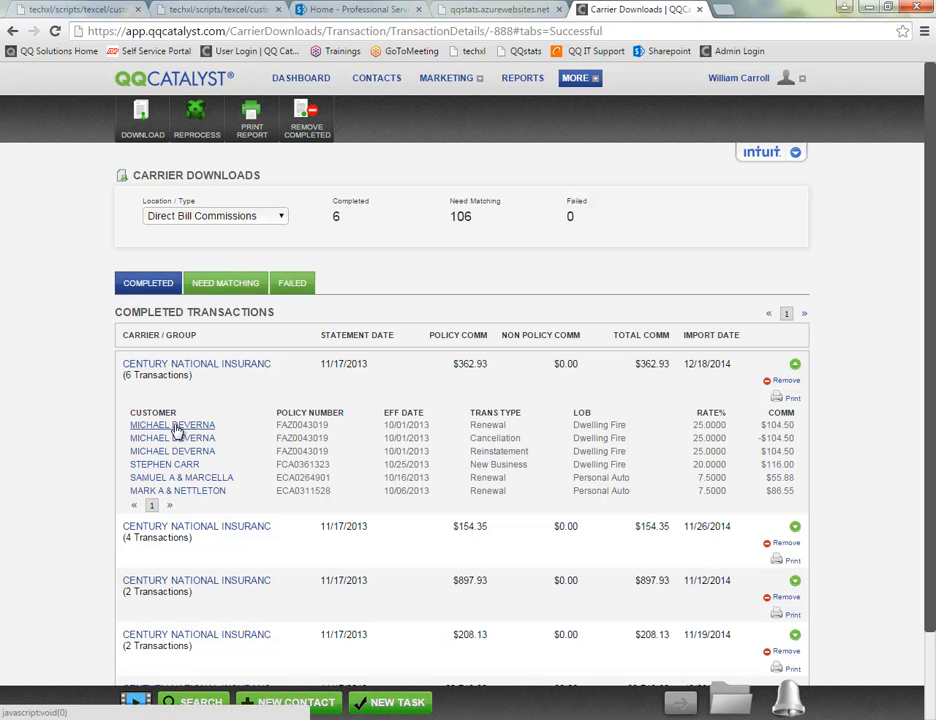
left_click(291, 286)
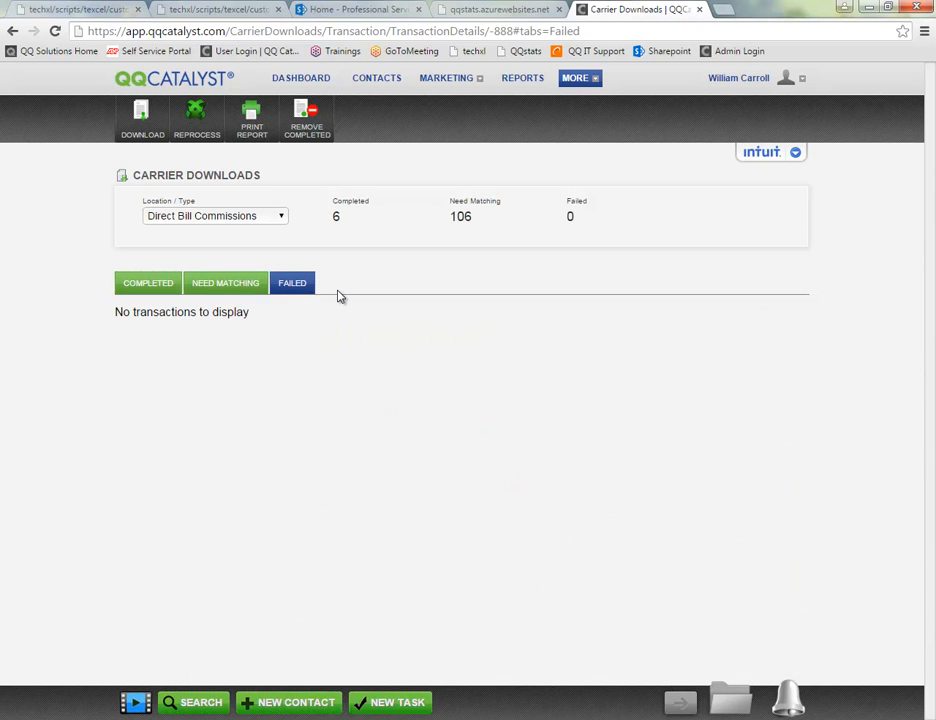
left_click(739, 80)
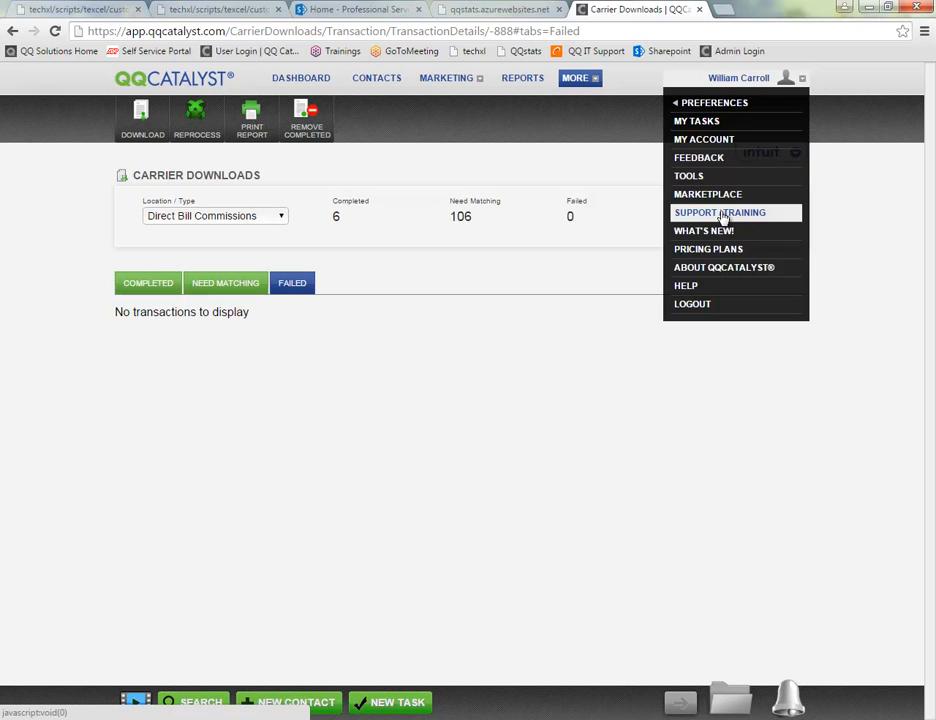
Step: Expand the first Acuity statement that needs matching and examine the premium, rate and commission of its Ready to Complete transaction
left_click(220, 289)
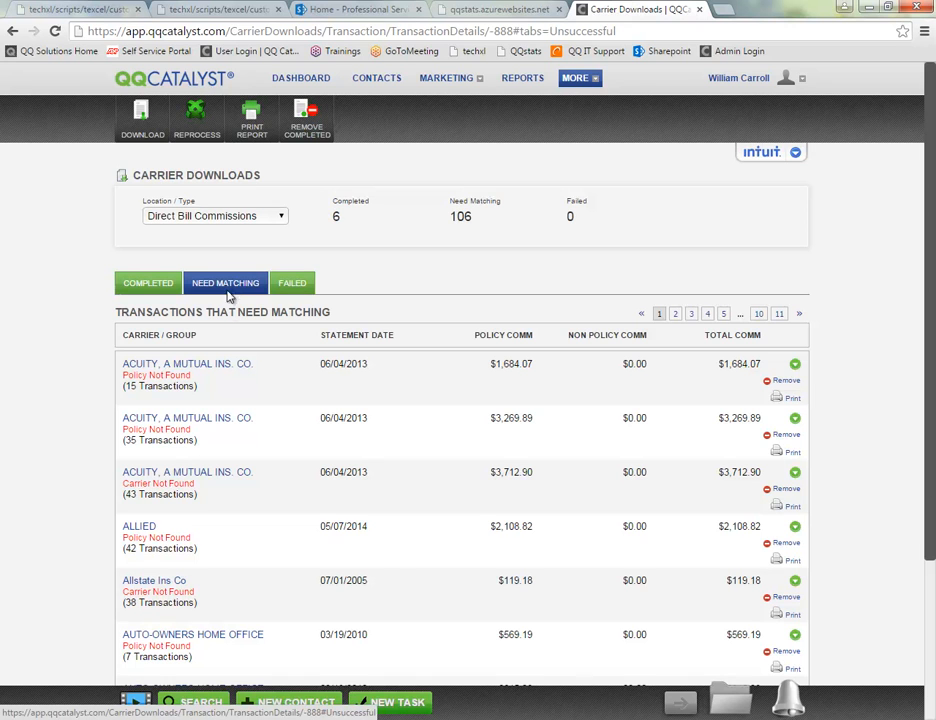
left_click(795, 365)
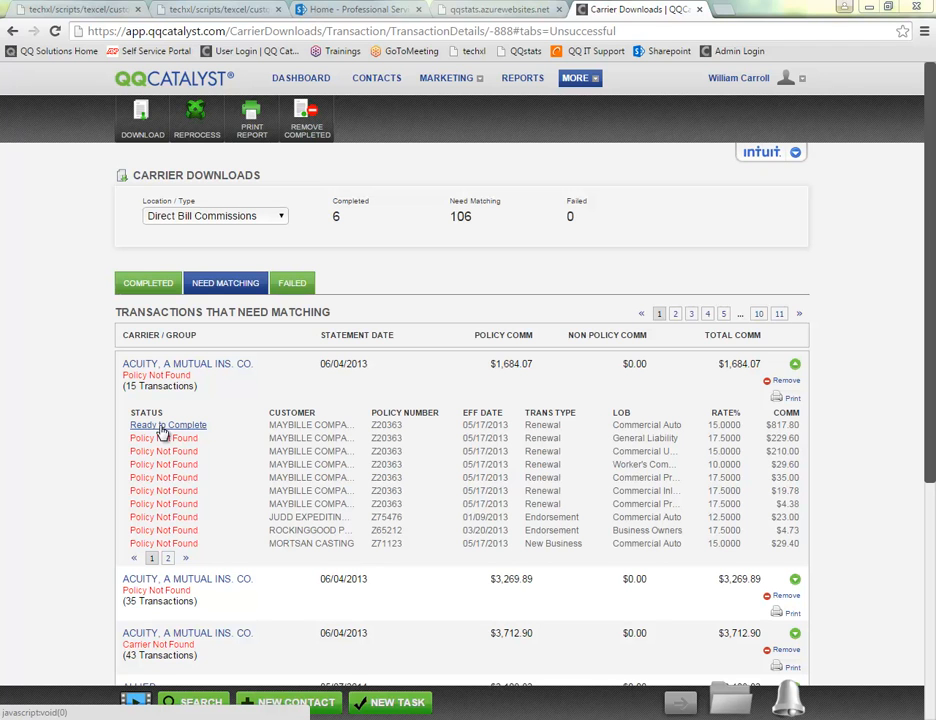
left_click(162, 428)
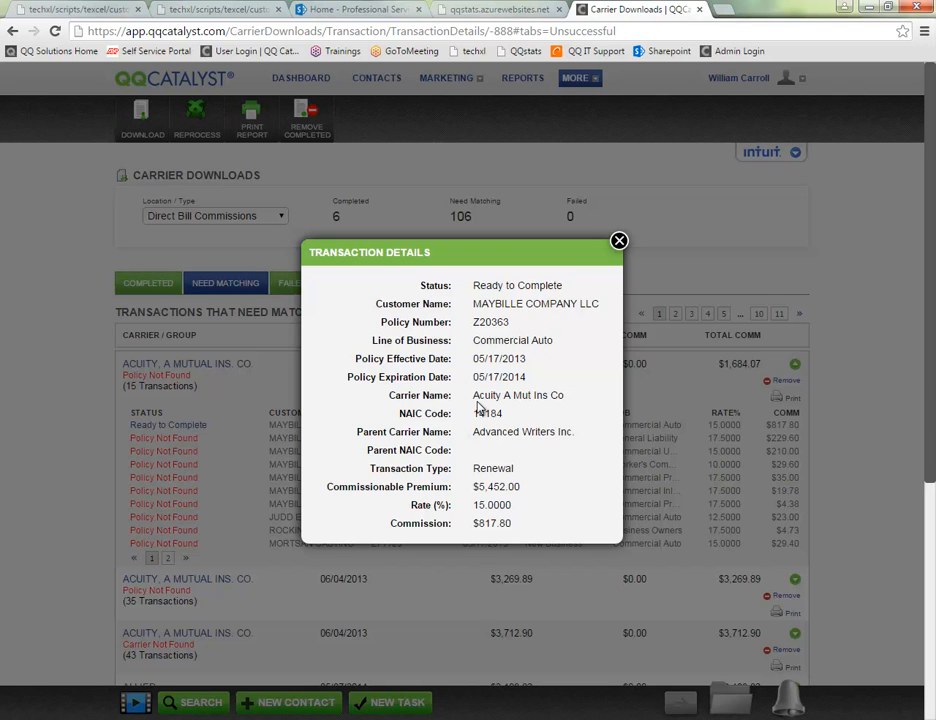
double_click(476, 487)
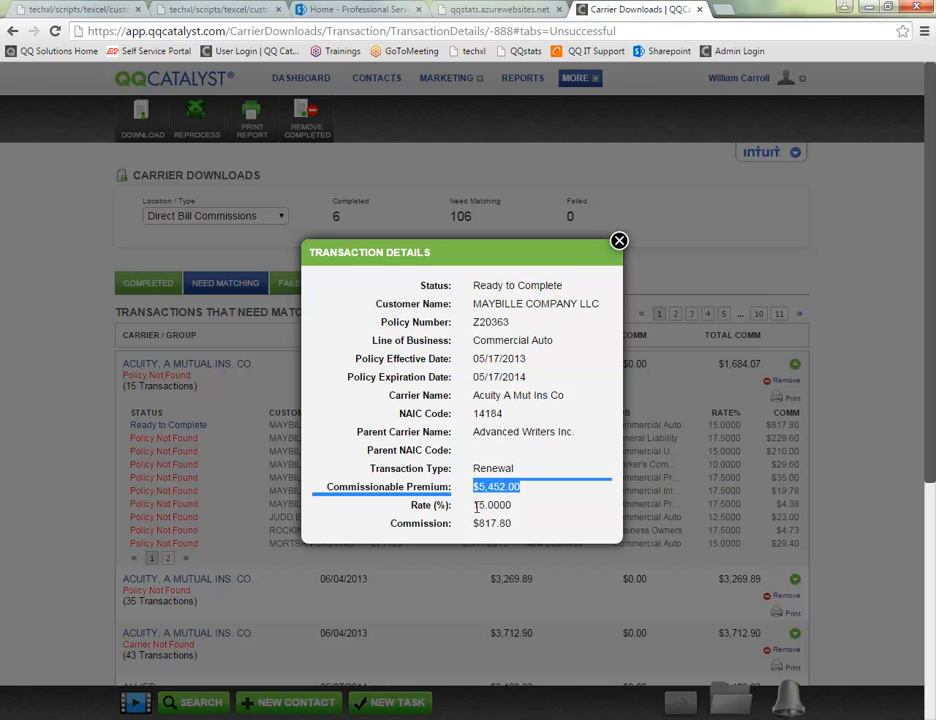
double_click(476, 505)
left_click_drag(476, 523, 519, 529)
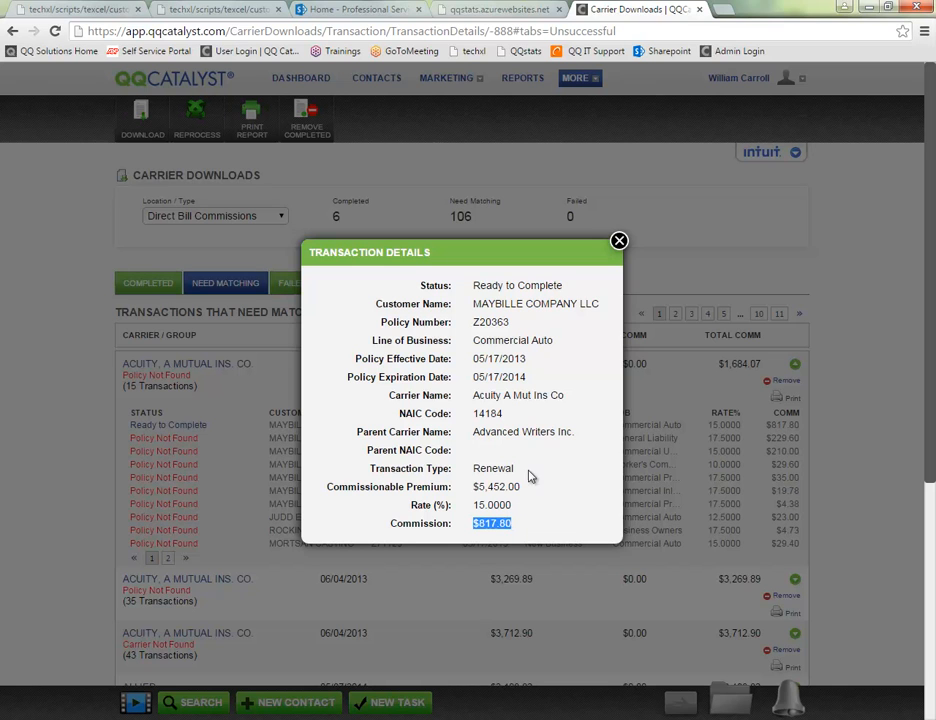
left_click(619, 242)
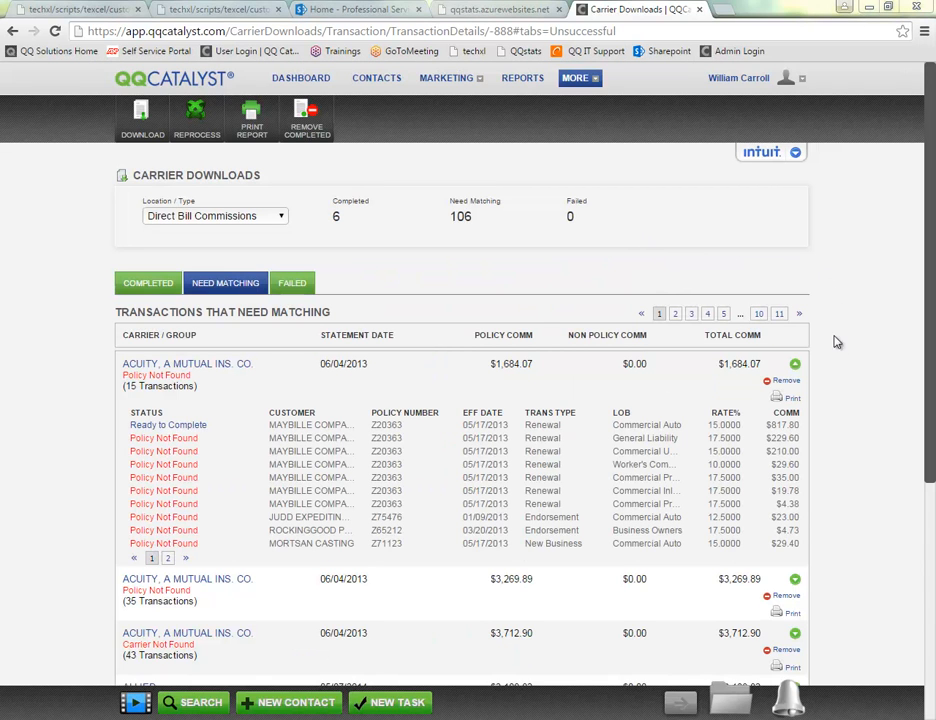
Step: Generate the printable commission statement for the first Acuity entry, view the text file in Notepad and close it
left_click(792, 402)
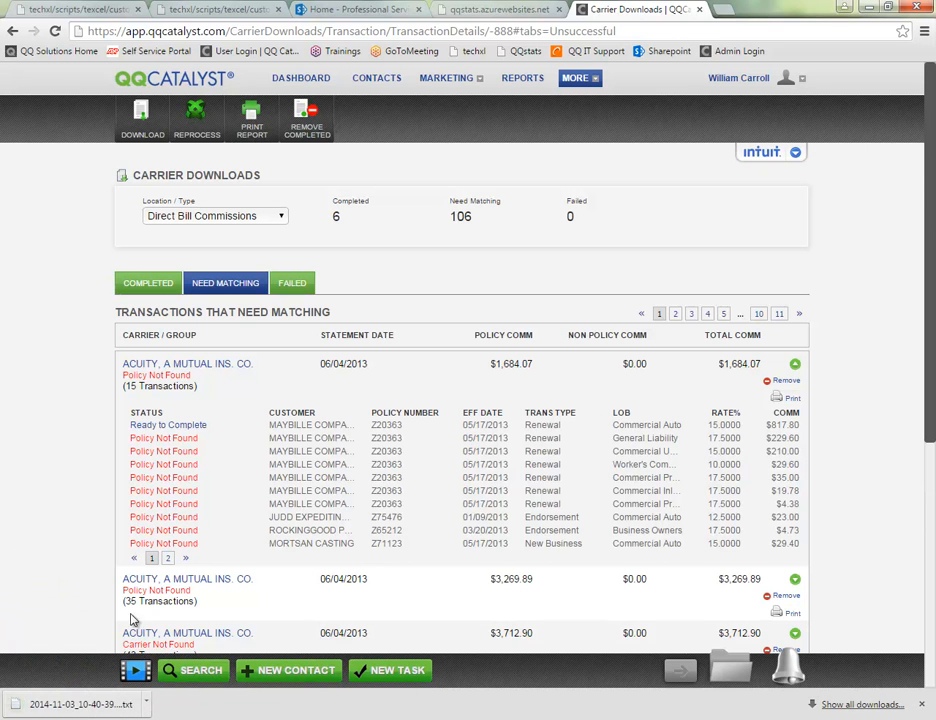
left_click(107, 705)
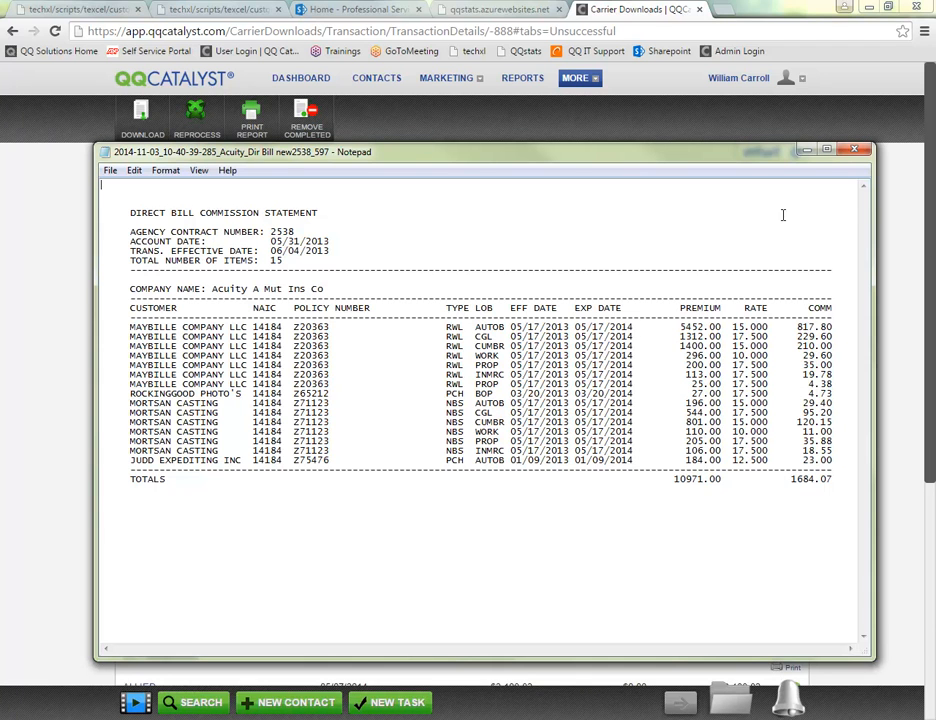
left_click(852, 151)
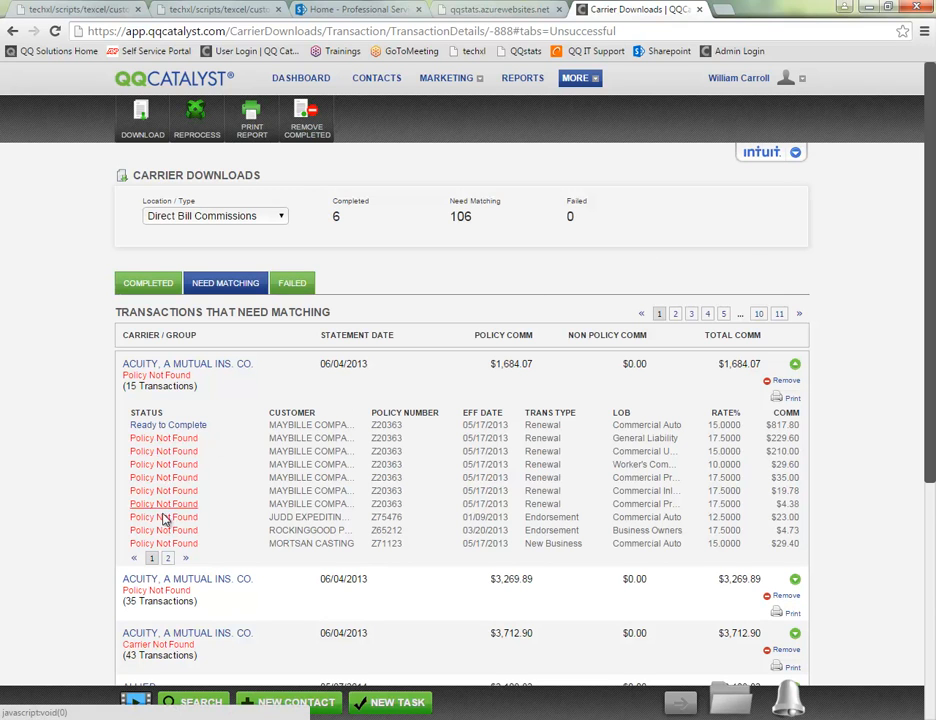
Step: Find the Century National statement marked Ready to Complete, expand its transactions and open it for commission reconciliation
left_click_drag(118, 376, 196, 378)
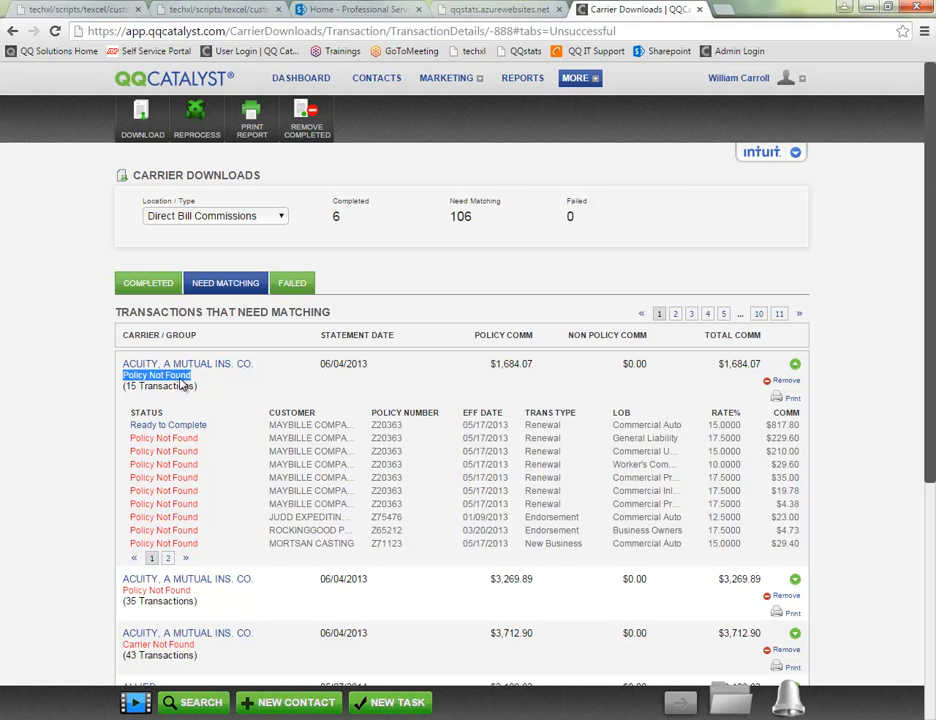
left_click(220, 385)
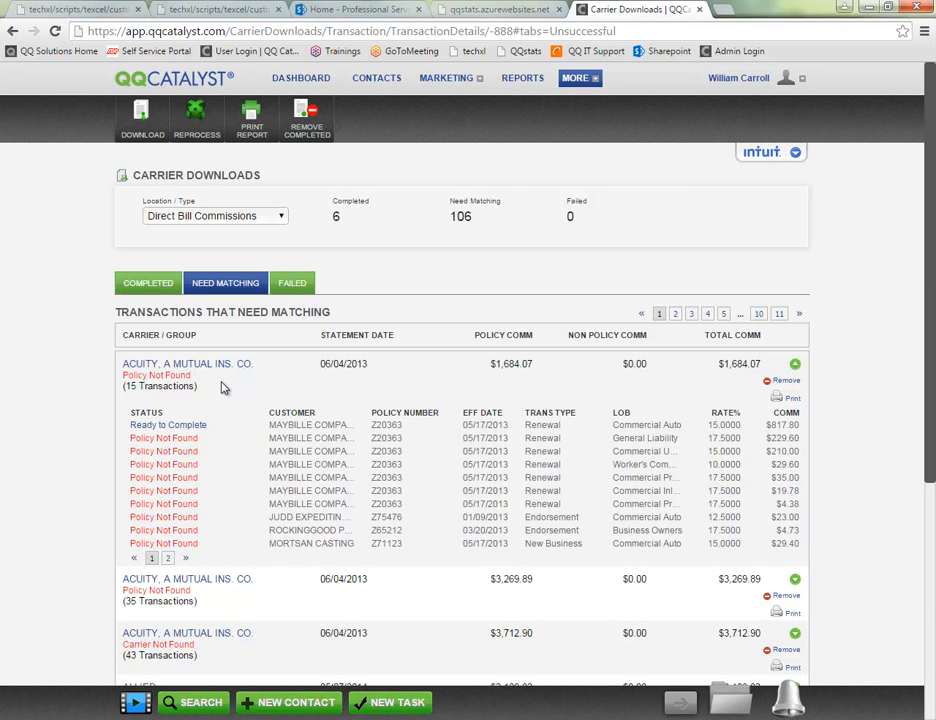
scroll(222, 388, "down", 1)
scroll(220, 387, "down", 4)
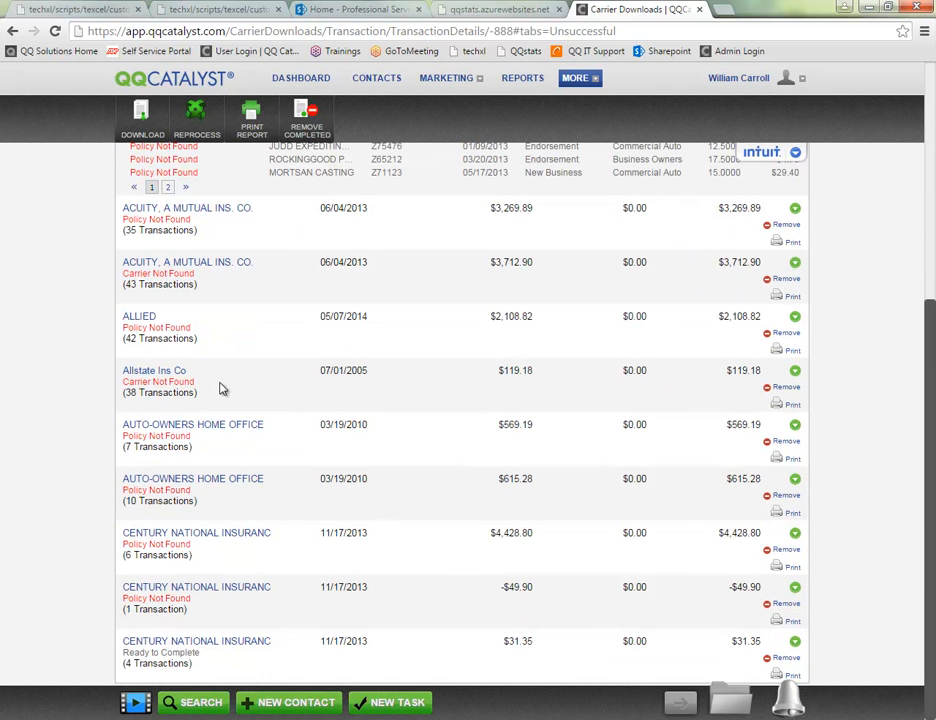
left_click_drag(123, 653, 200, 662)
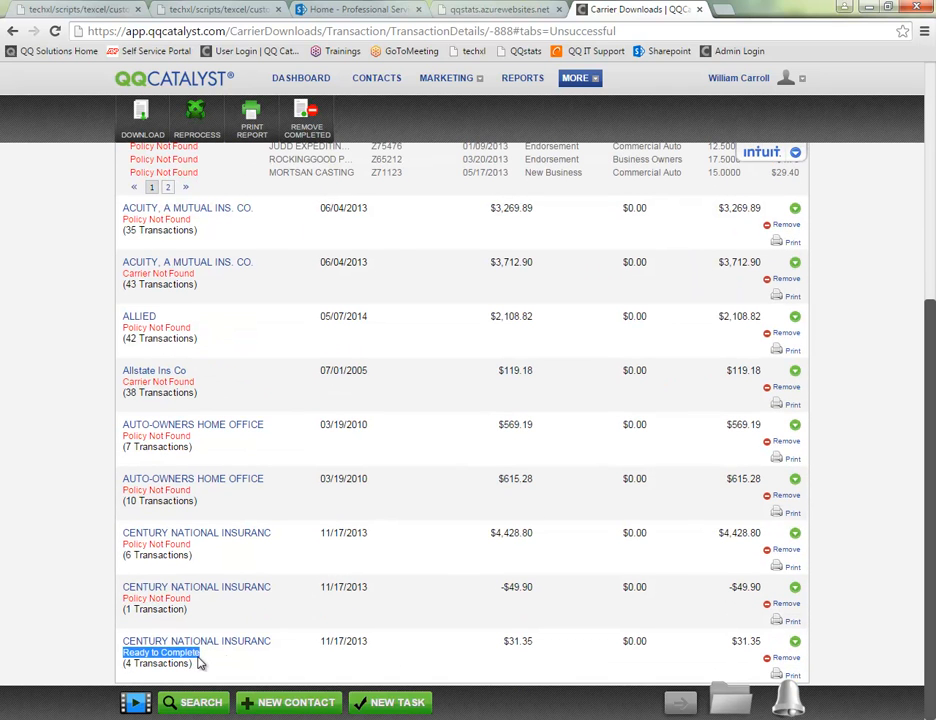
left_click(798, 652)
scroll(220, 603, "down", 1)
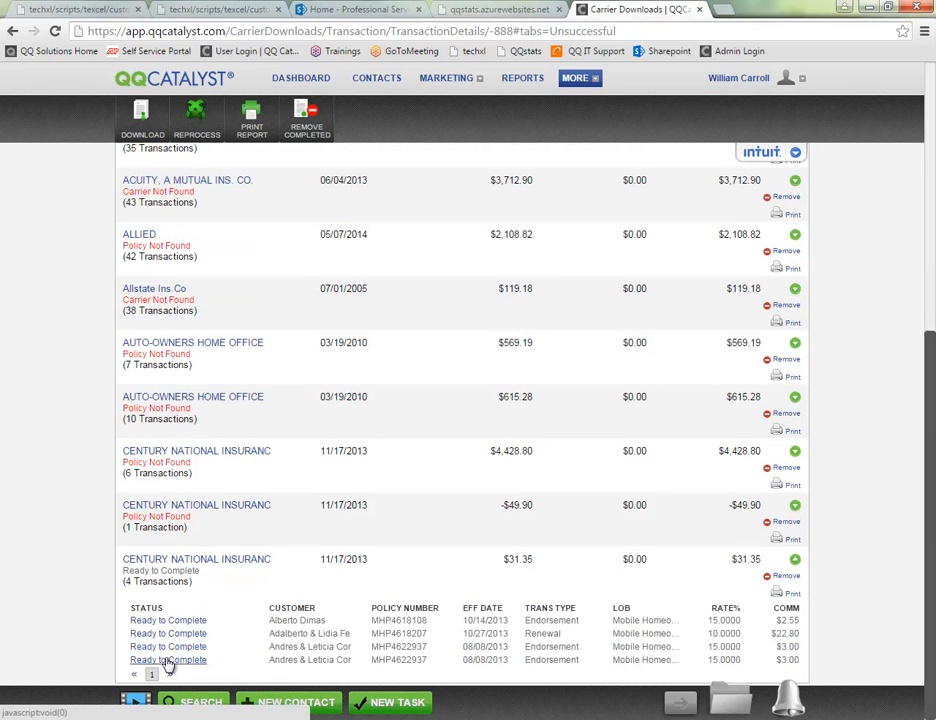
left_click(218, 563)
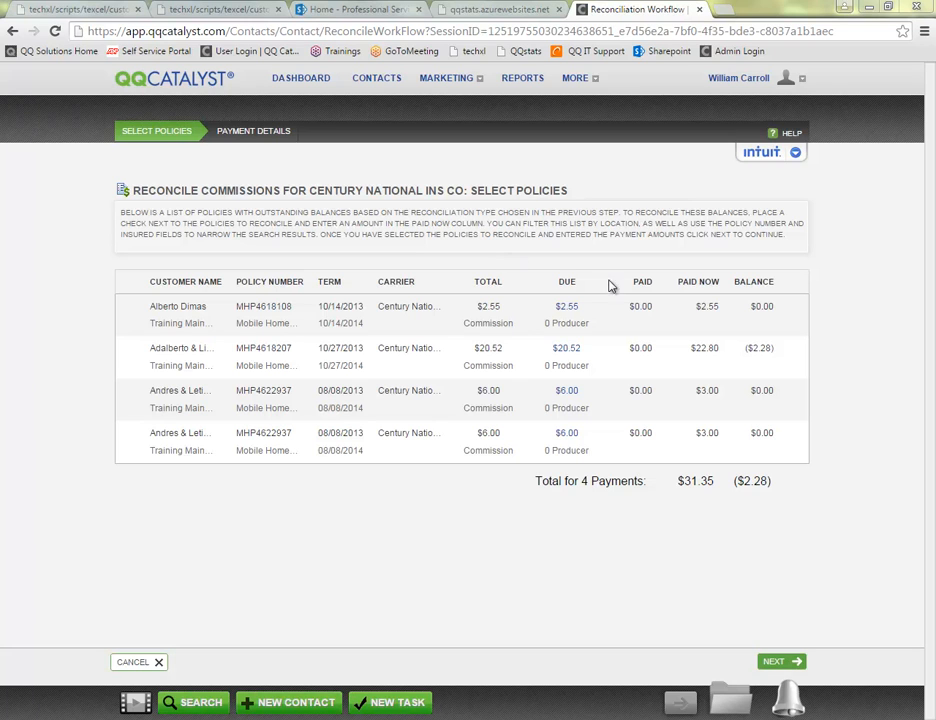
Step: Compare the Paid Now amounts and balances of the policies in the Century National reconciliation
left_click(709, 310)
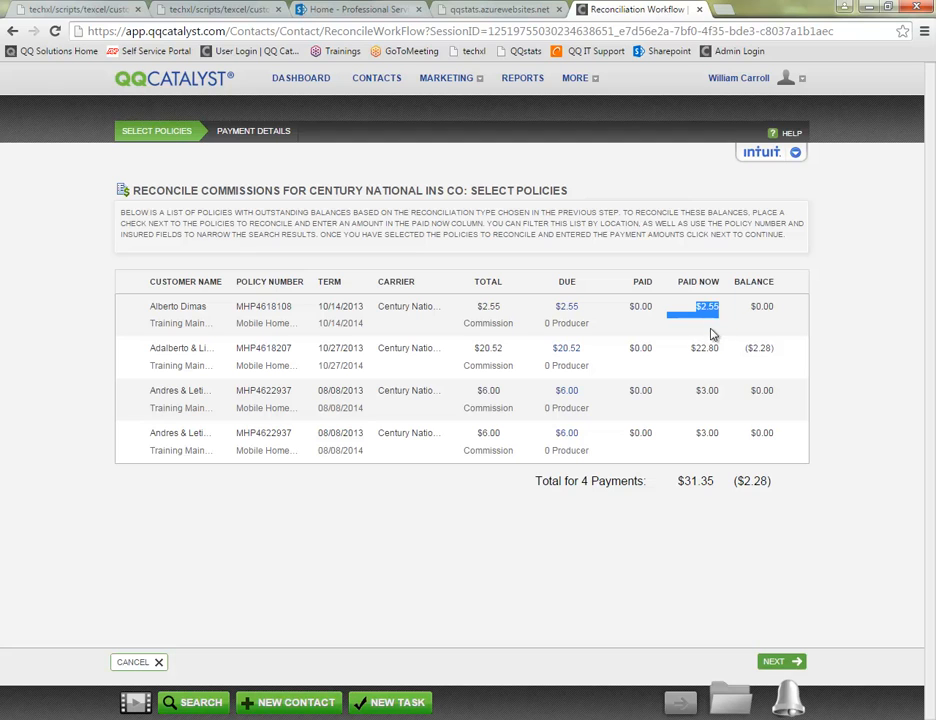
left_click_drag(691, 354, 722, 397)
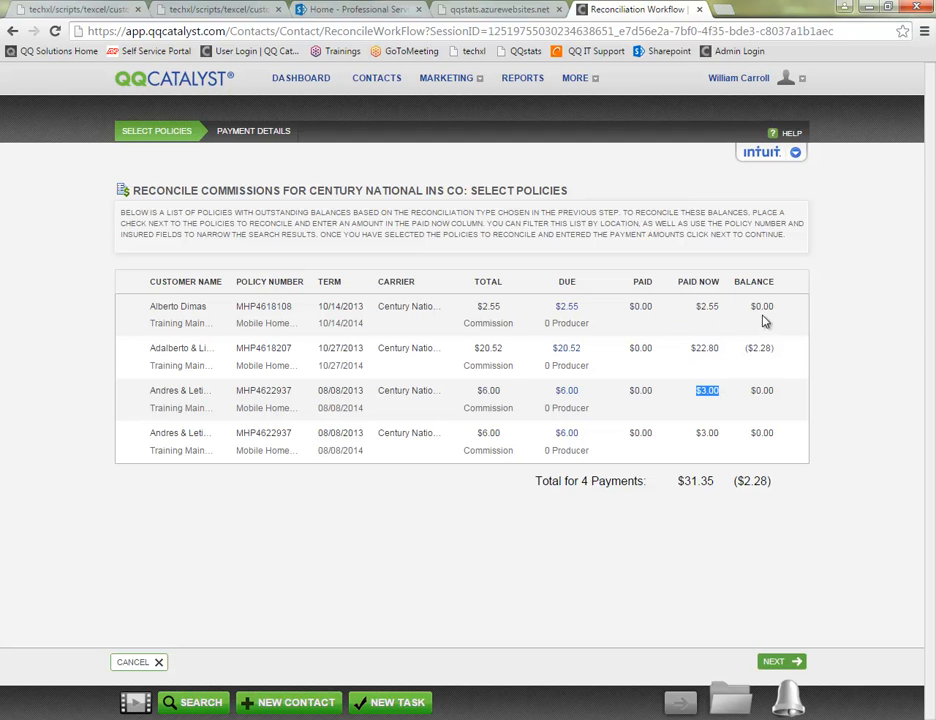
left_click_drag(750, 307, 781, 313)
left_click_drag(749, 390, 772, 391)
left_click(747, 352)
left_click_drag(747, 352, 781, 355)
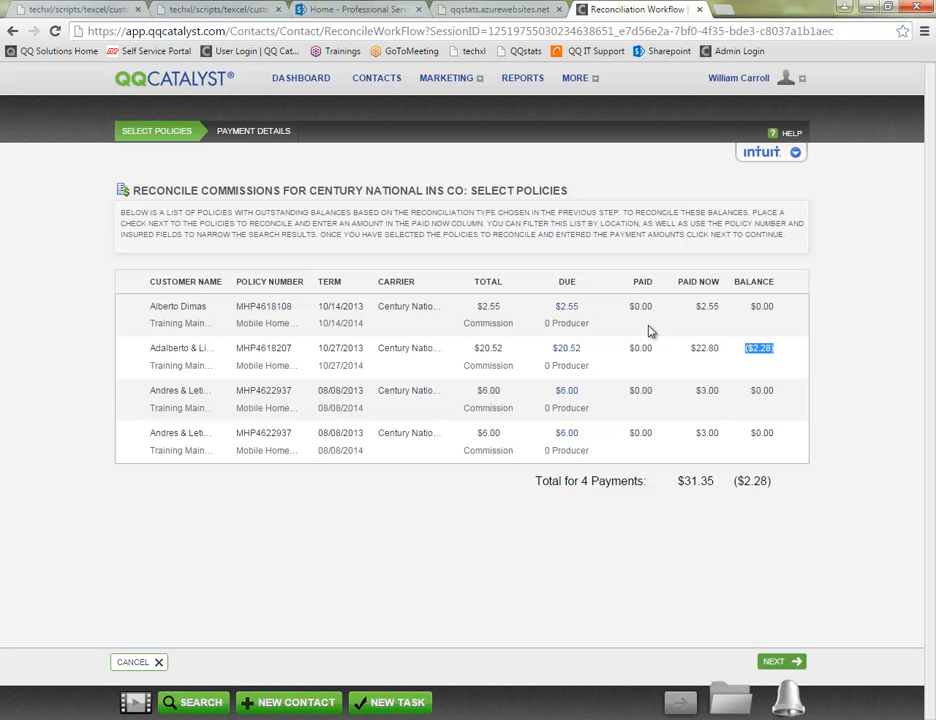
Step: Set the new business commission of the second listed policy to 10% and save the change
left_click(575, 354)
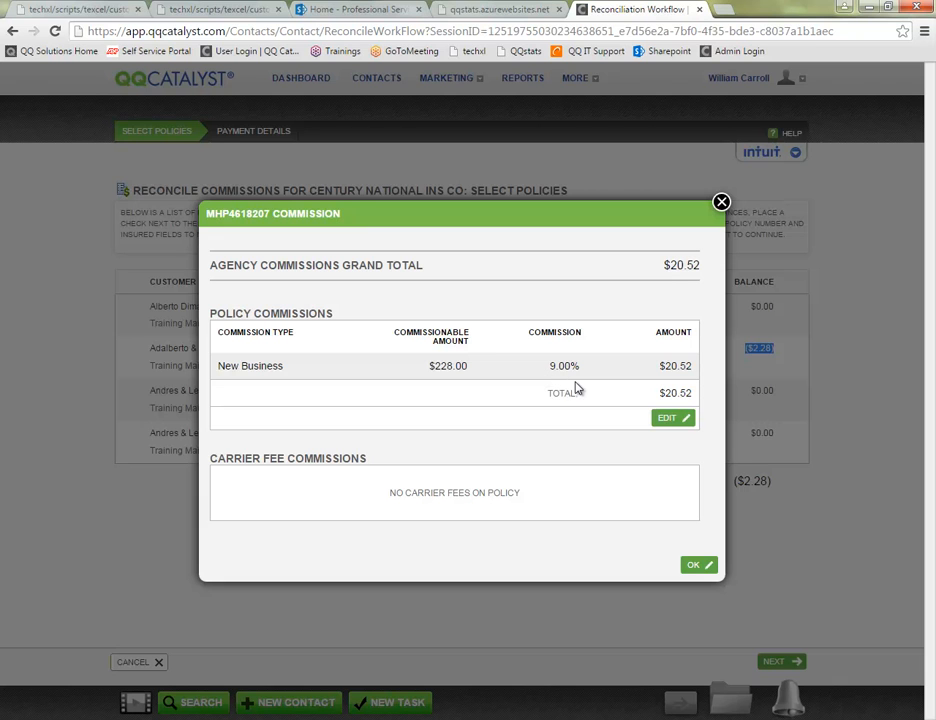
left_click(668, 420)
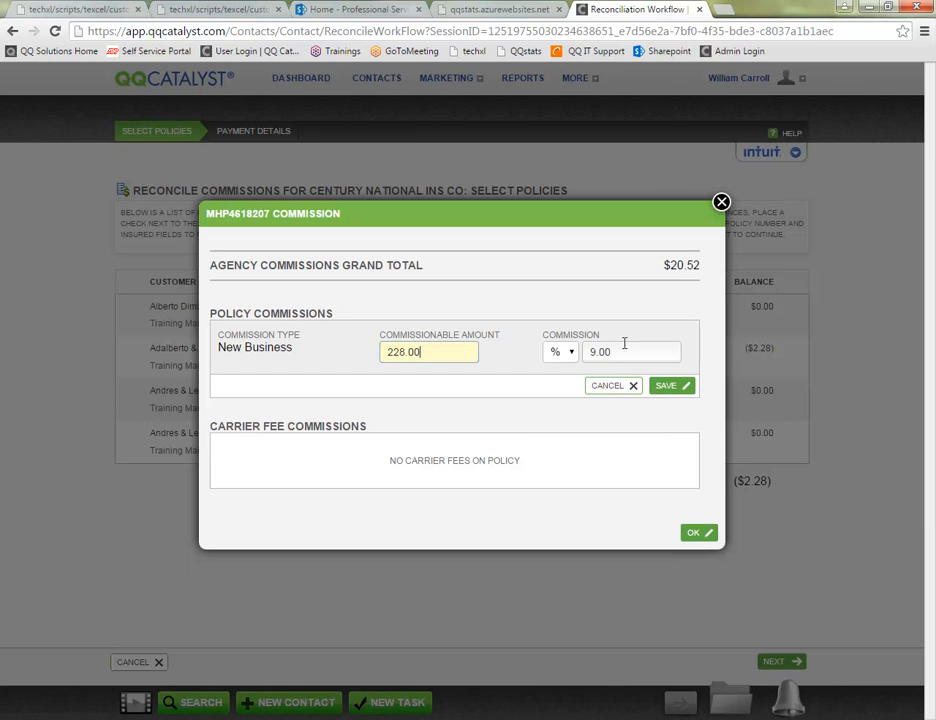
left_click(593, 352)
key("BackSpace")
type("10")
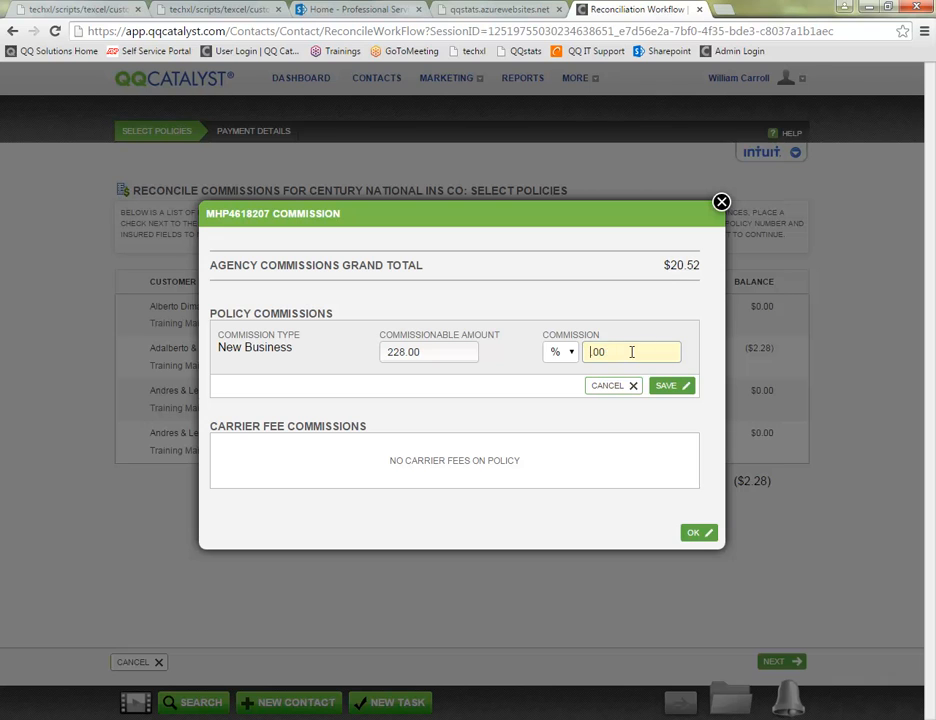
left_click(670, 387)
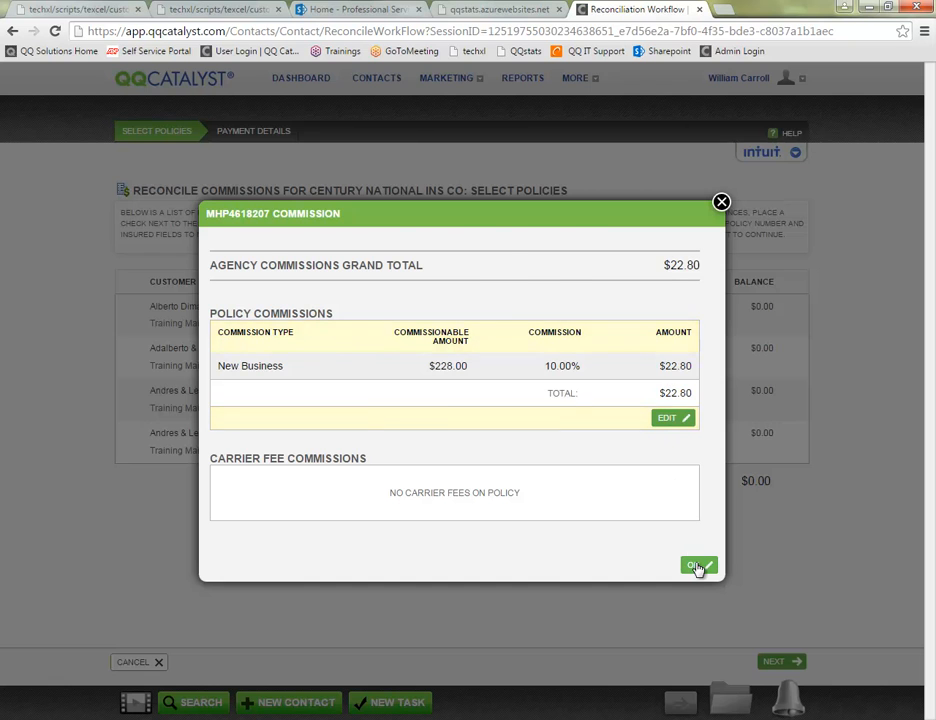
left_click(697, 567)
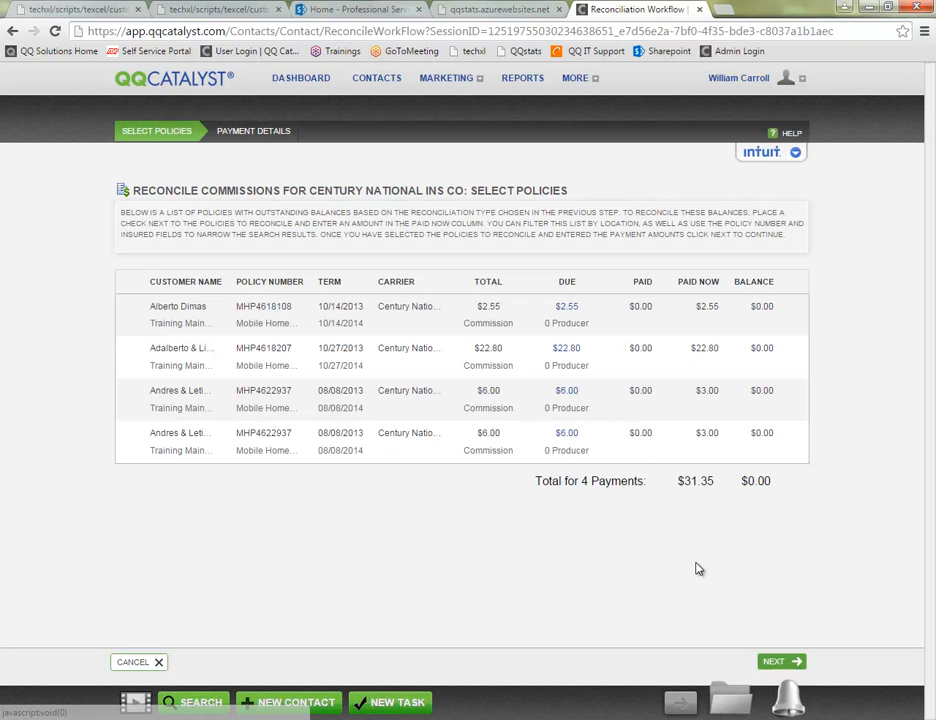
Step: Check the policy balances, continue to the reconciliation's payment details and review the transaction date
double_click(762, 308)
double_click(774, 352)
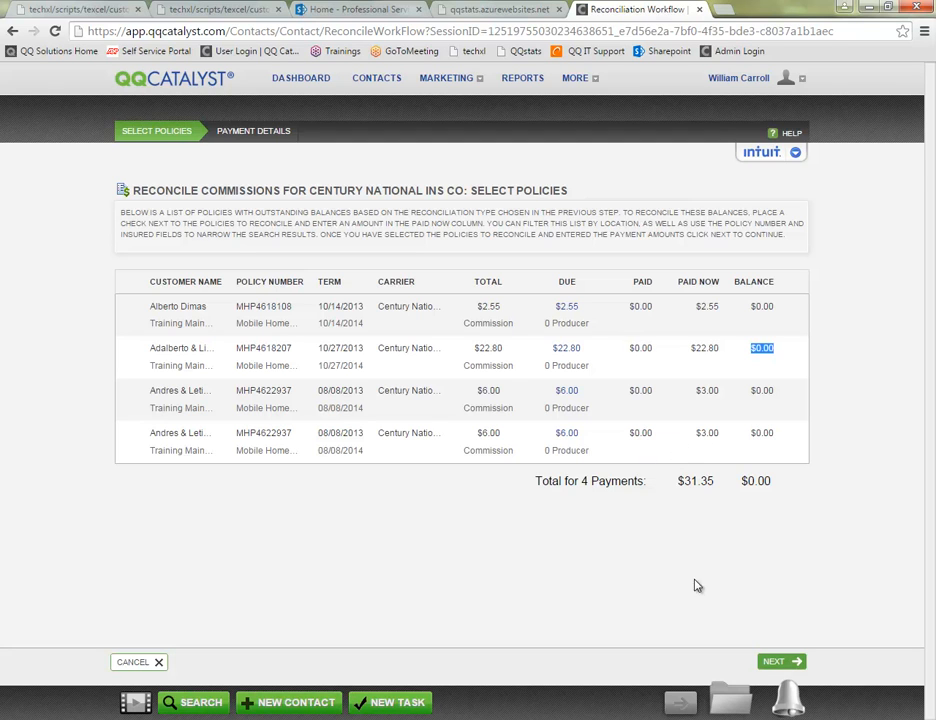
left_click(776, 668)
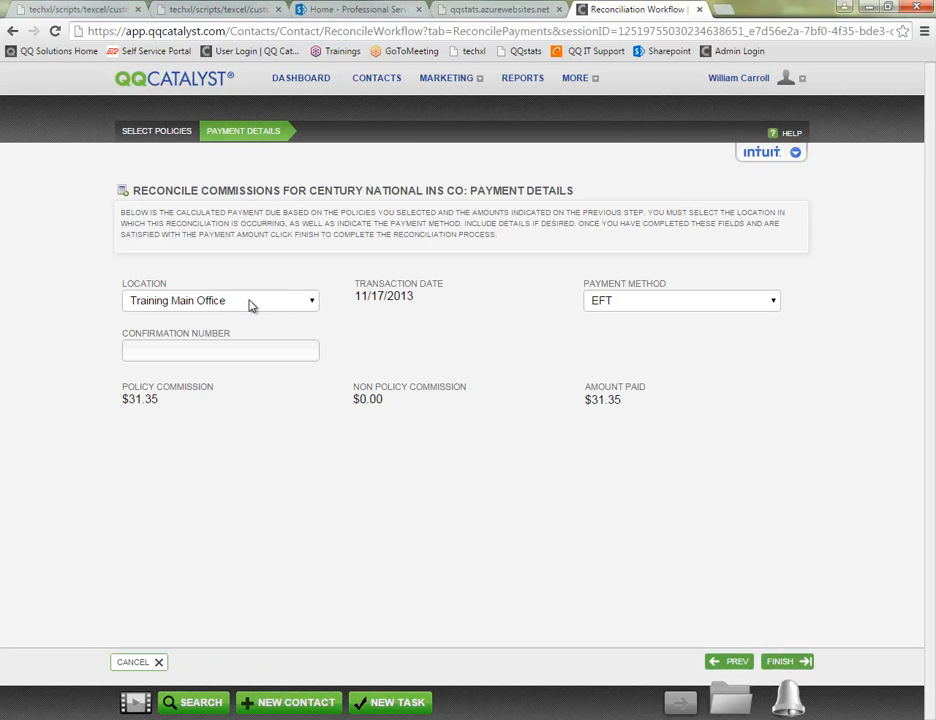
left_click_drag(355, 295, 402, 296)
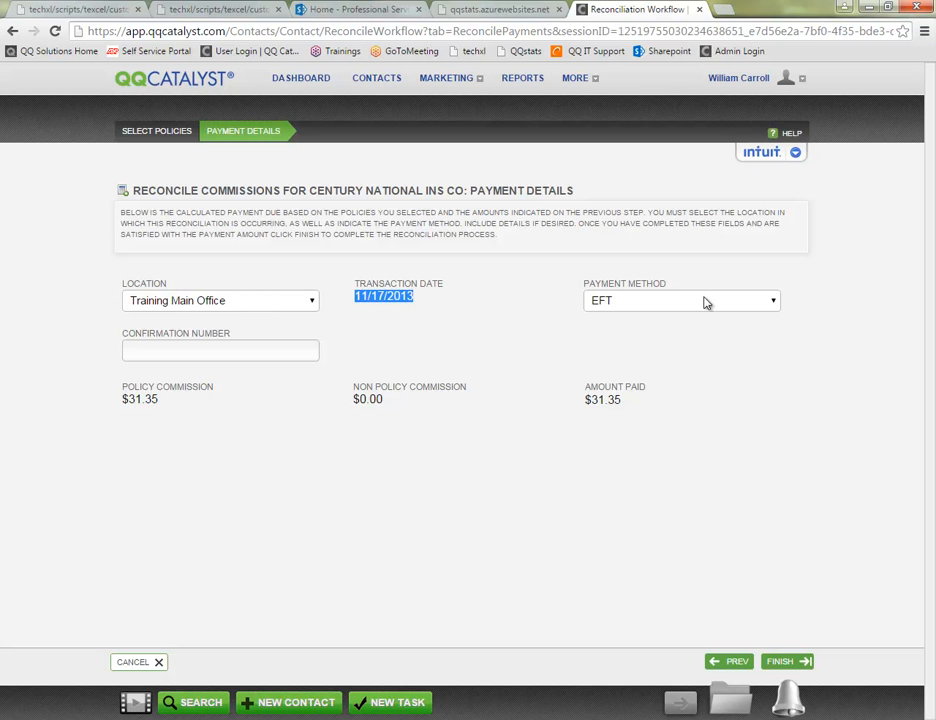
Step: Set the reconciliation's payment method to Check and enter 15146 as the check number
left_click(619, 302)
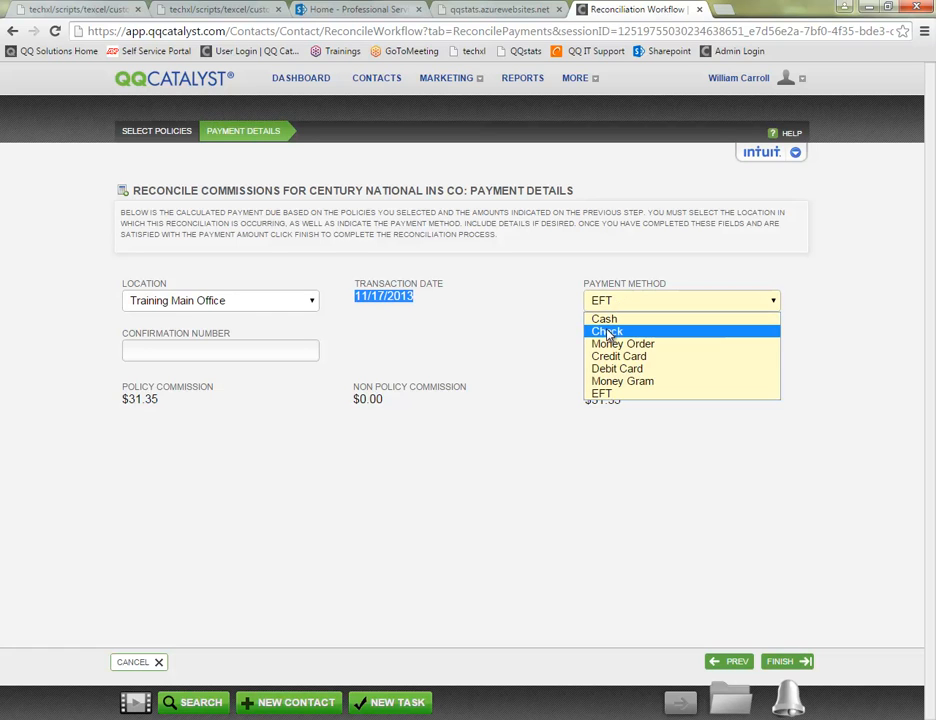
left_click(607, 332)
left_click(243, 354)
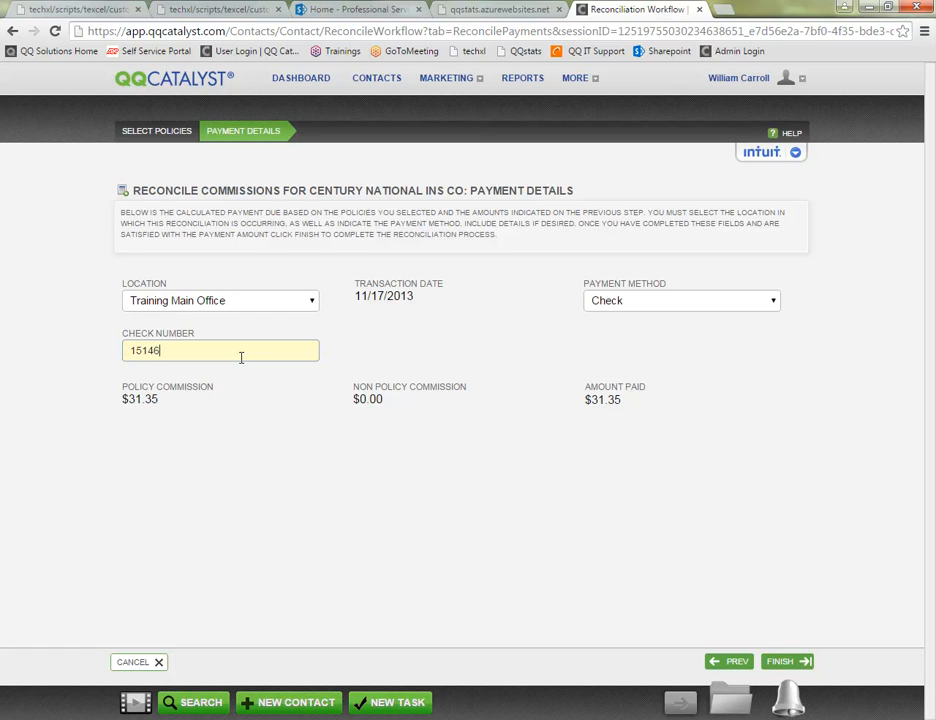
left_click(450, 432)
Step: Review the non policy commission and the amount paid, and finish the Century National reconciliation
left_click_drag(353, 399, 384, 399)
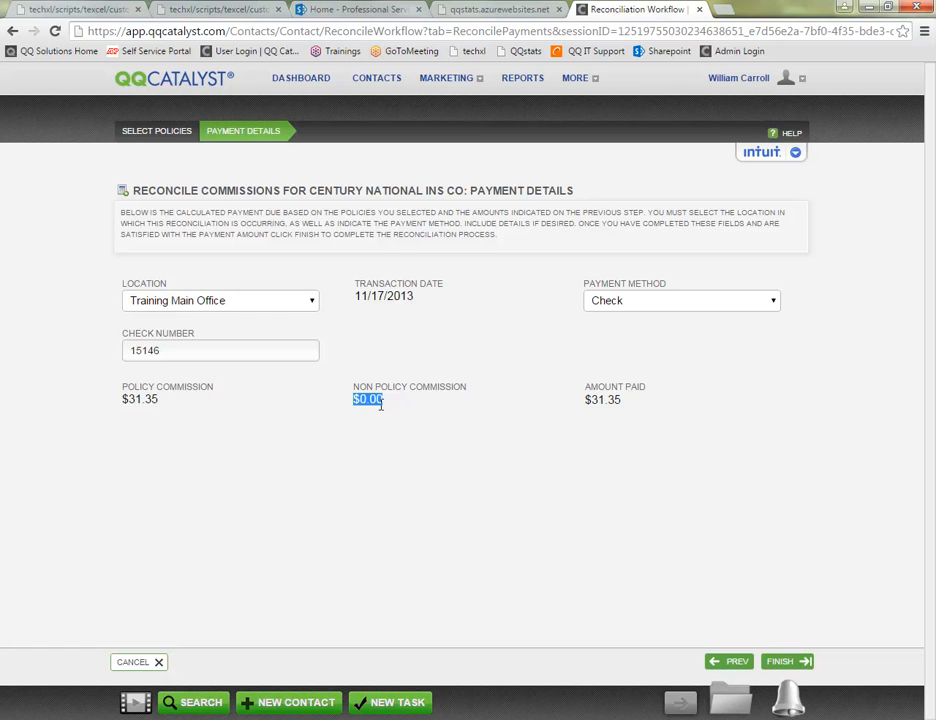
left_click_drag(585, 400, 622, 402)
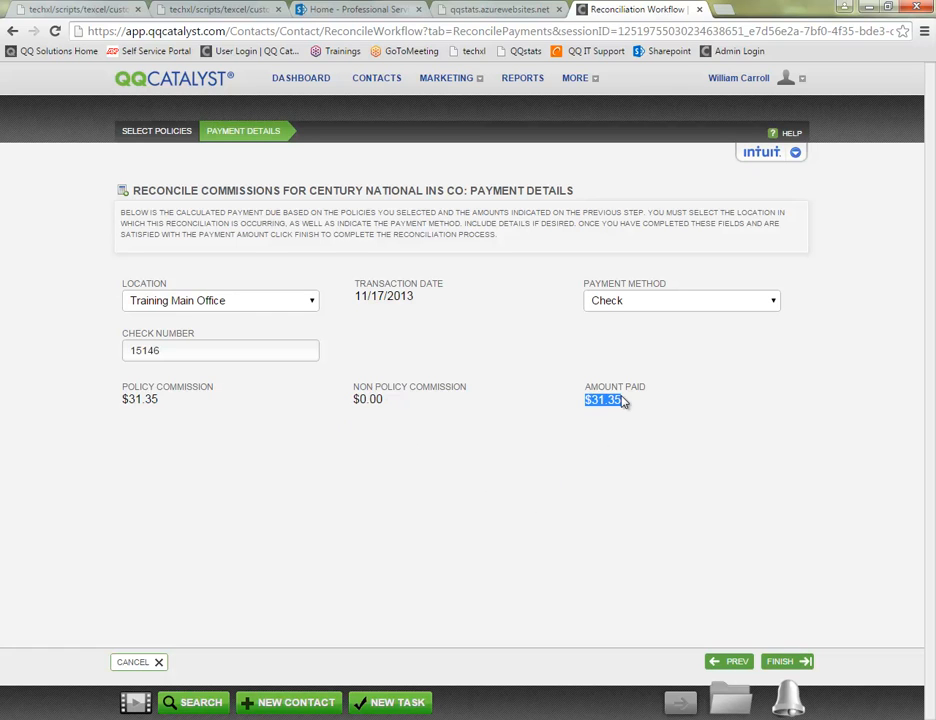
left_click(785, 662)
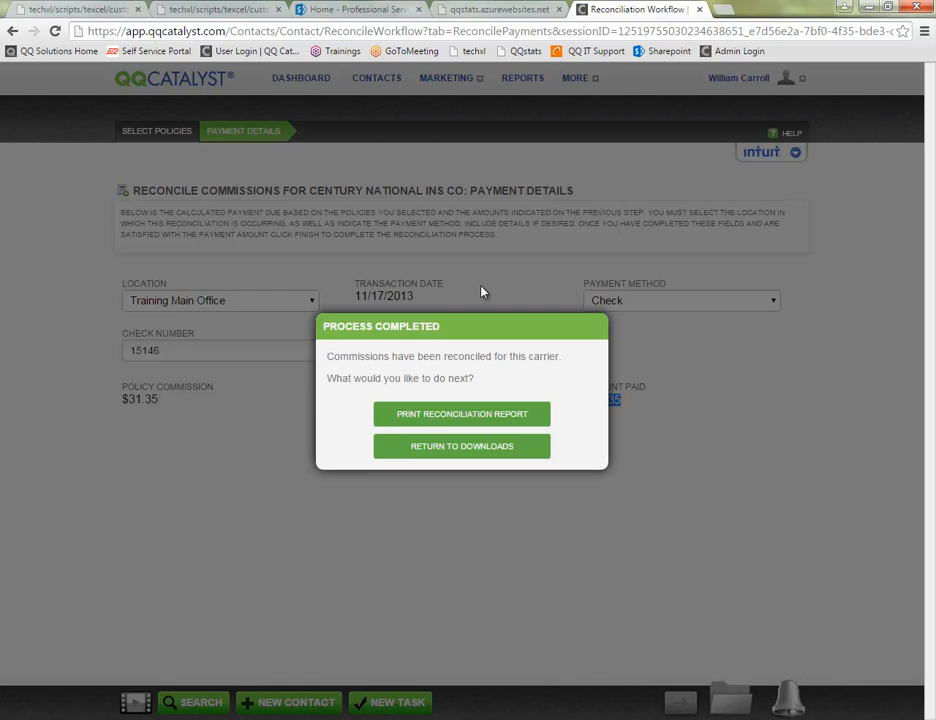
Step: Generate the reconciliation report for Century National Ins Co, review its carrier heading and close the report
left_click(441, 419)
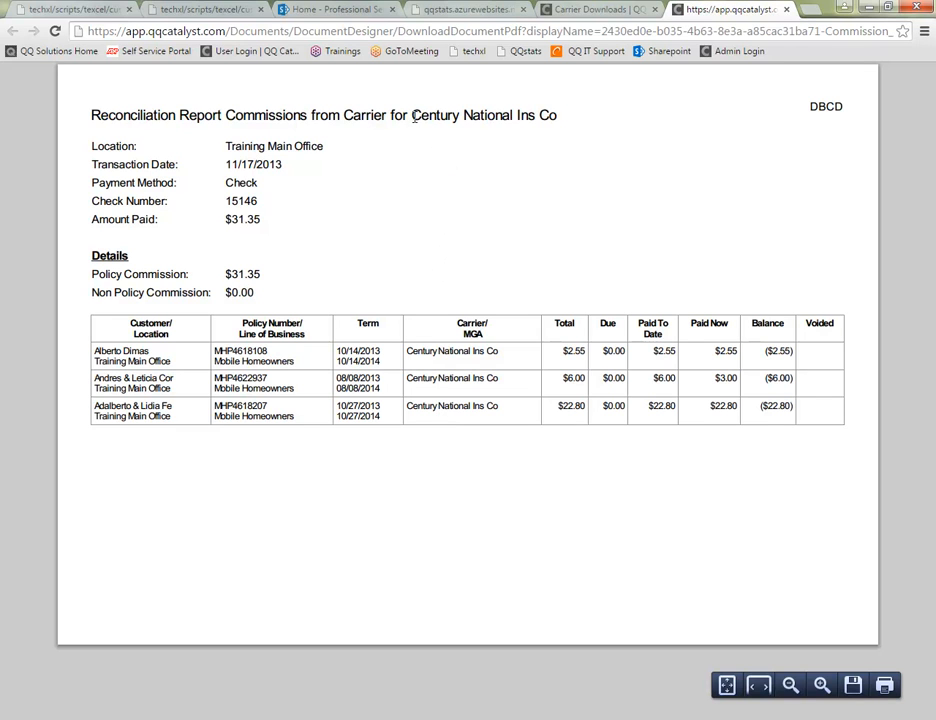
left_click_drag(413, 116, 557, 117)
left_click(787, 10)
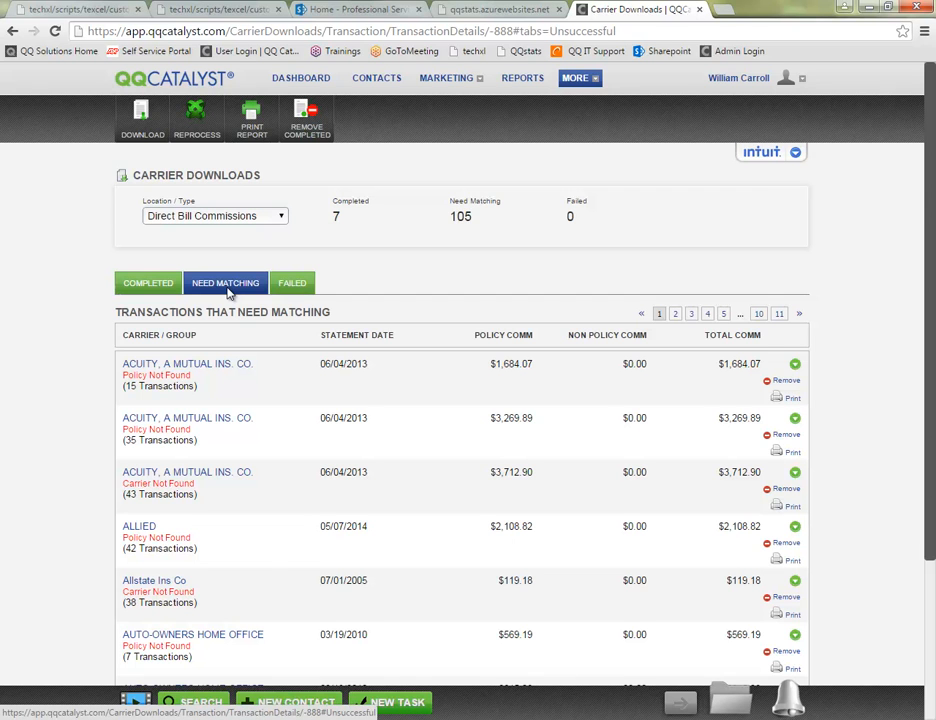
Step: Look through the direct bill commission transactions that need matching and return to the completed downloads
scroll(205, 330, "down", 3)
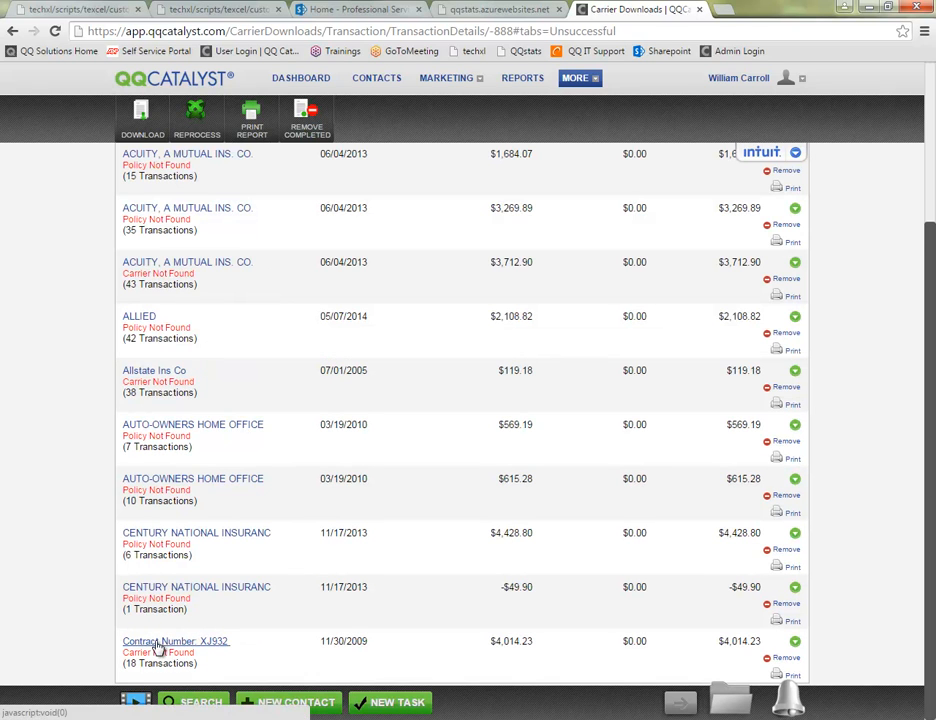
scroll(165, 500, "up", 3)
left_click(160, 284)
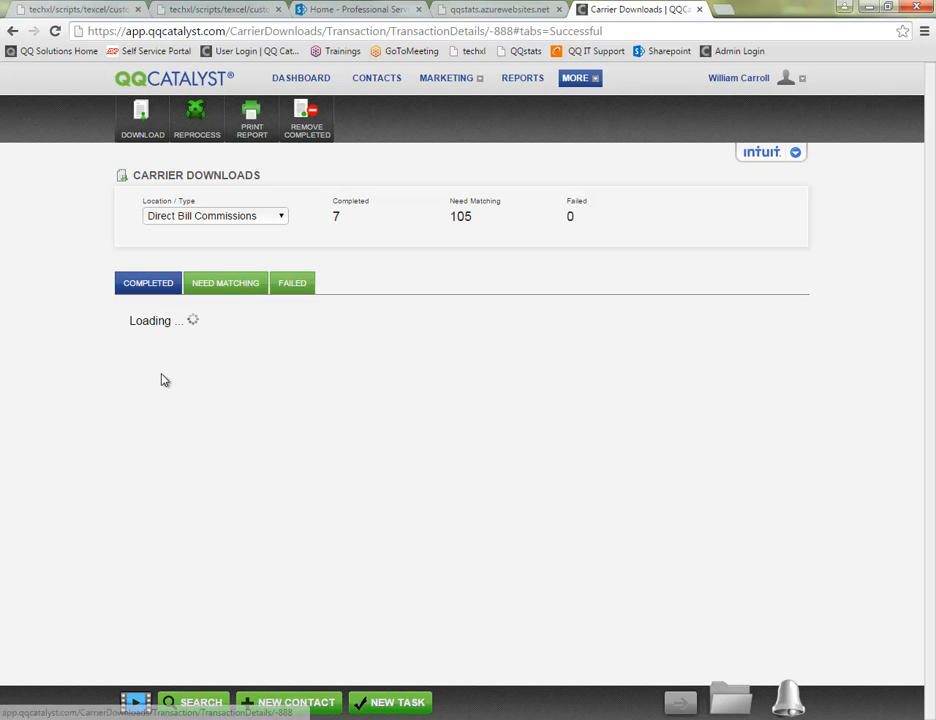